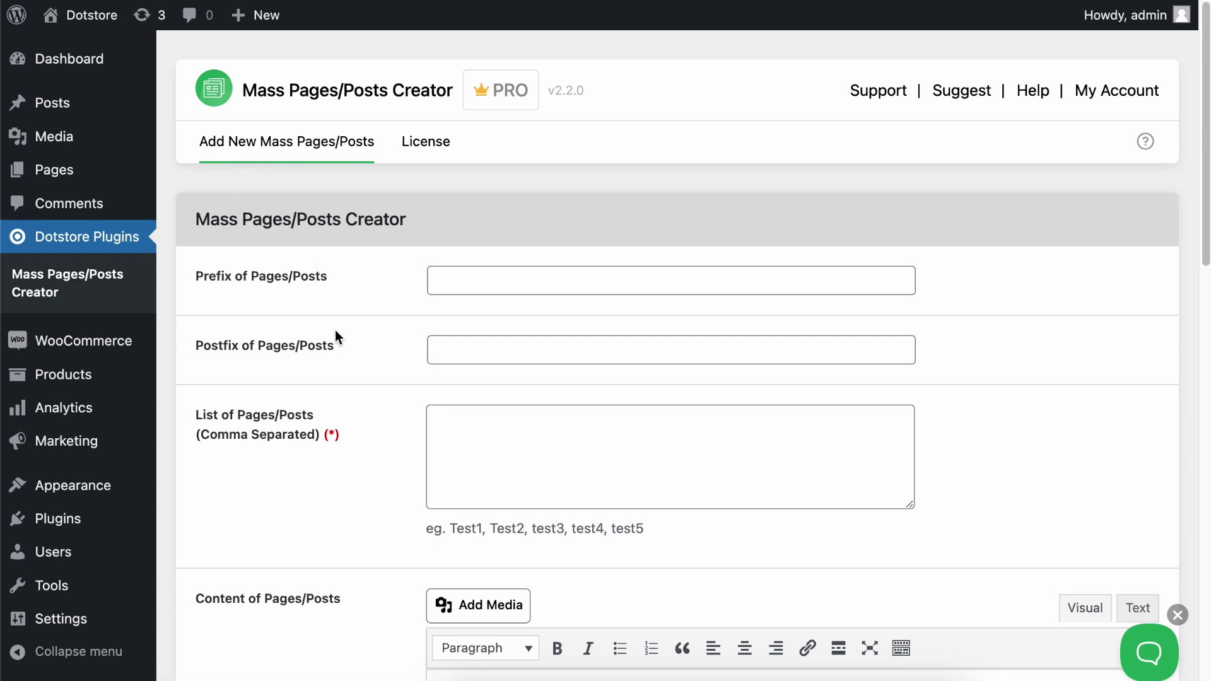
Step: Enter Dotstore as the title prefix for the generated posts
left_click(495, 277)
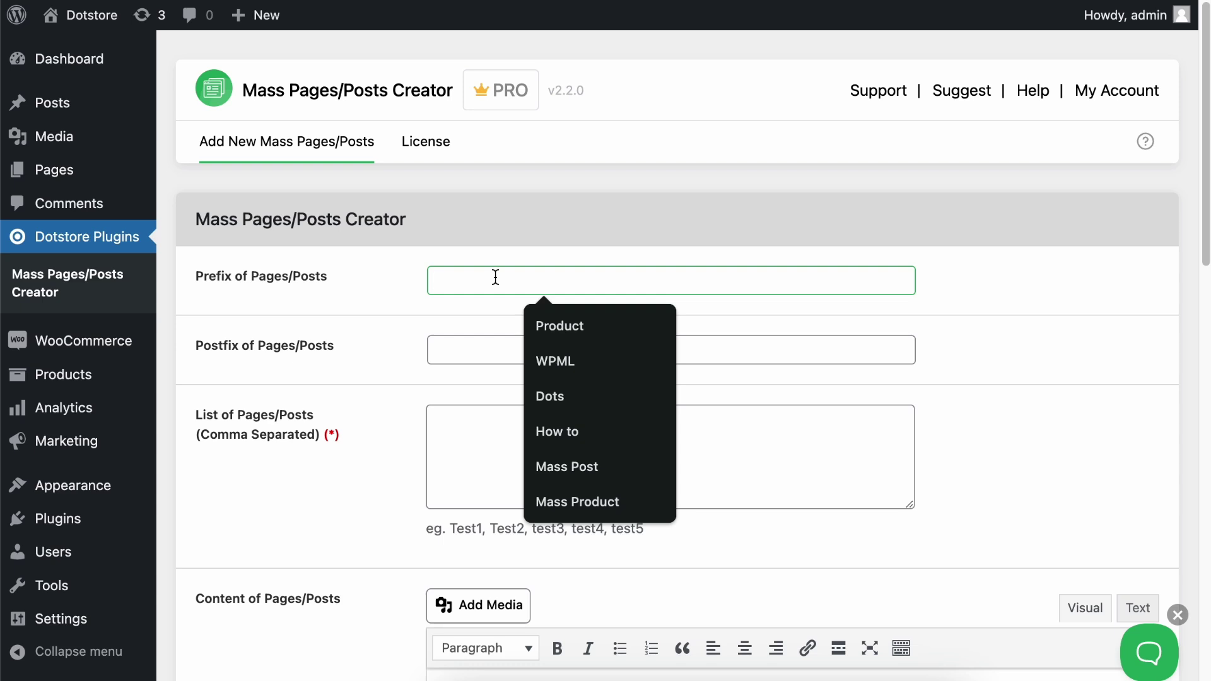
type("Dotstore")
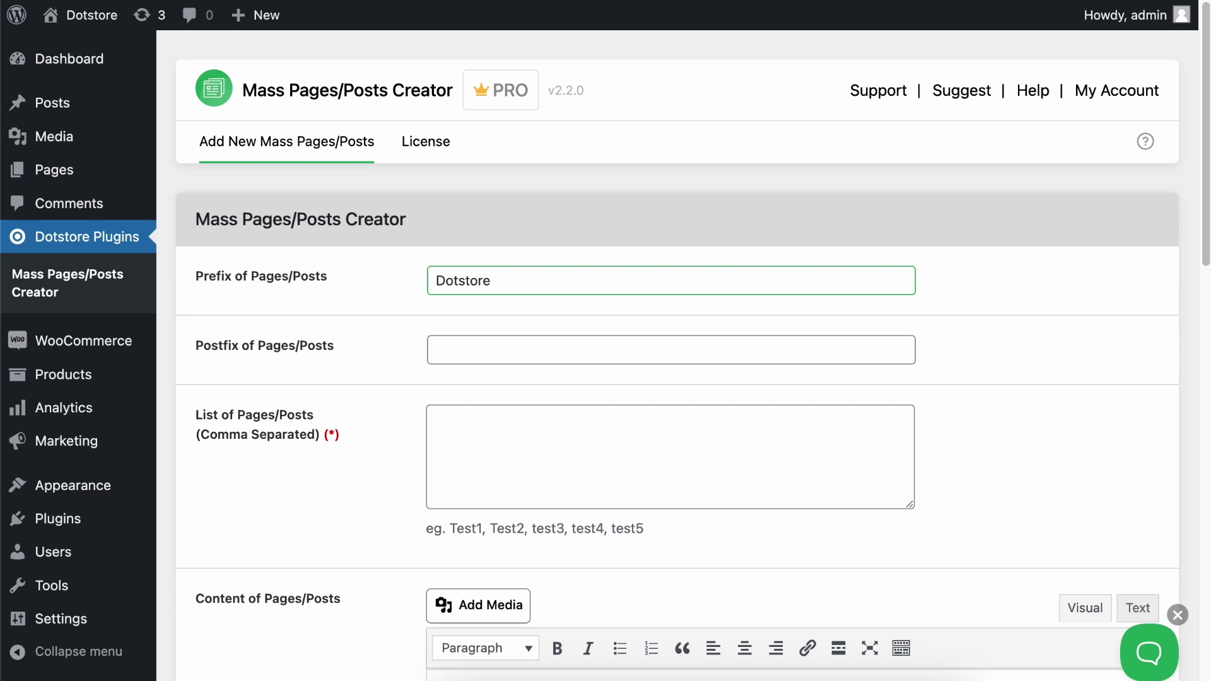
left_click(511, 340)
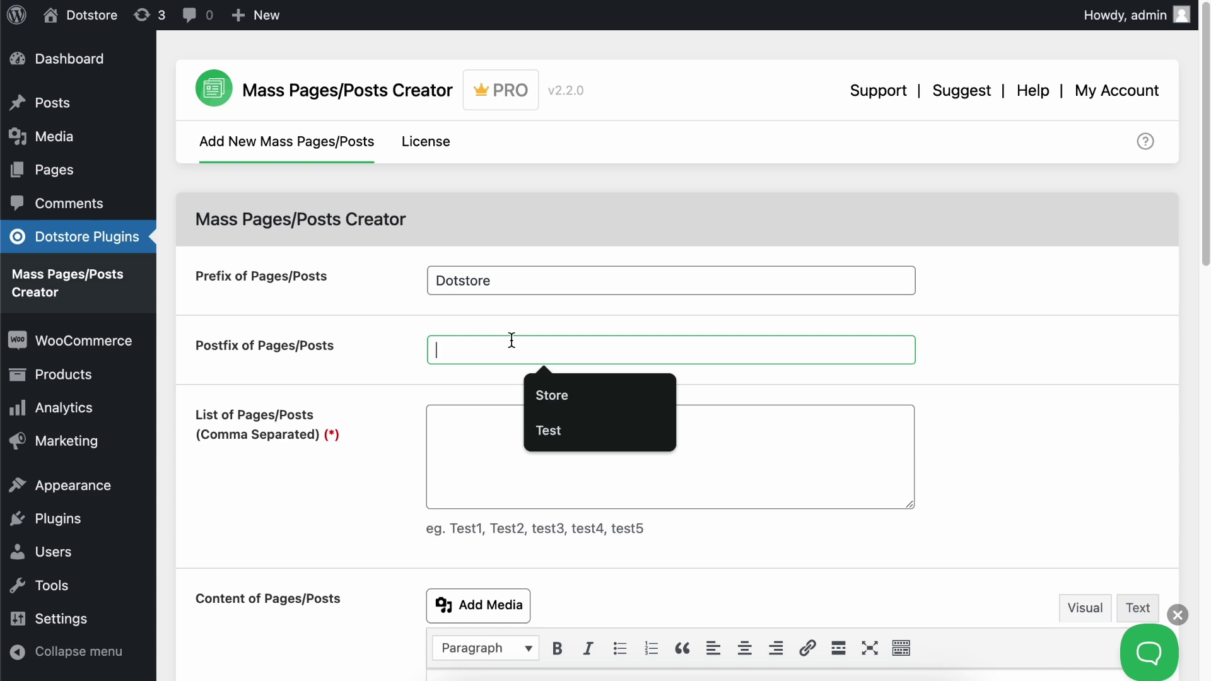
Step: Set the title postfix to Testing and paste Test1, Test2 into the pages/posts list
type("Test")
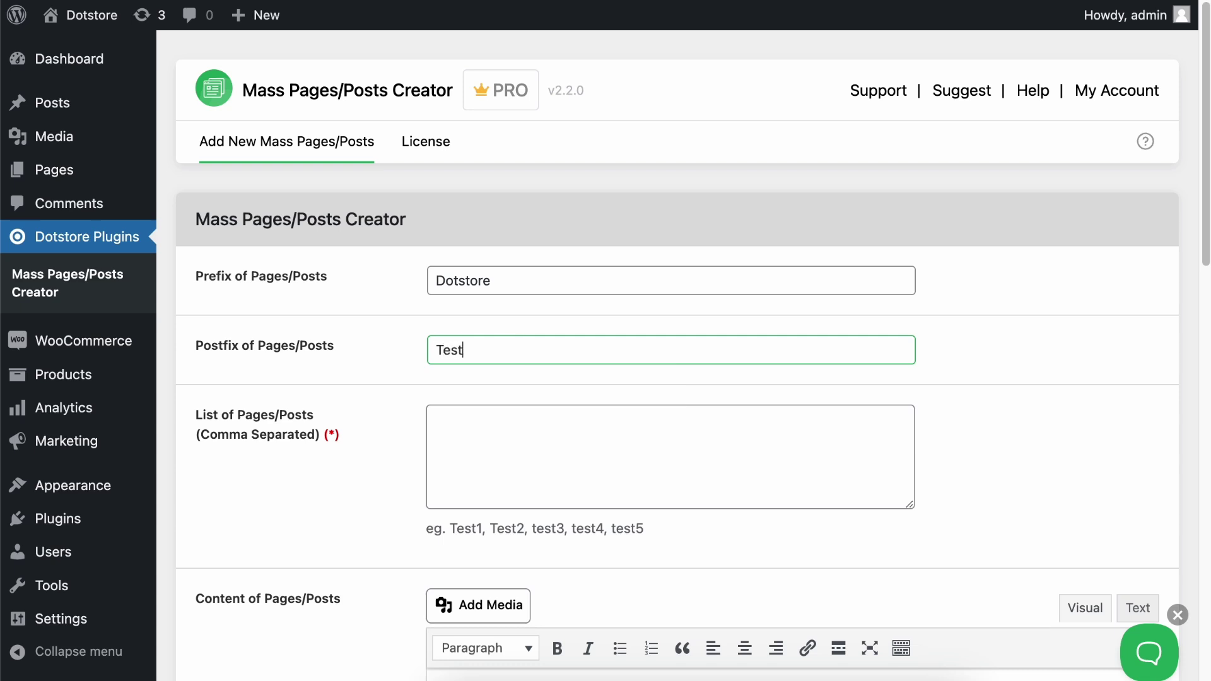
type("ing")
left_click(535, 464)
scroll(457, 465, "down", 3)
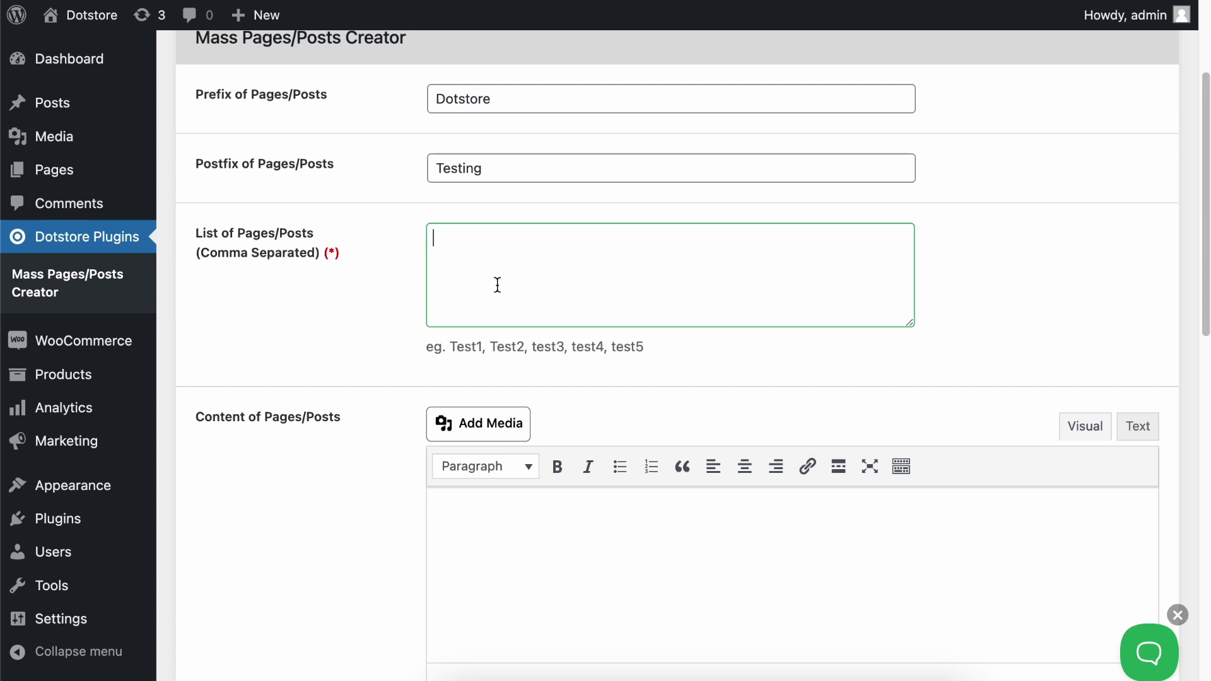
left_click_drag(467, 346, 496, 342)
key("ctrl+c")
left_click(500, 246)
key("ctrl+v")
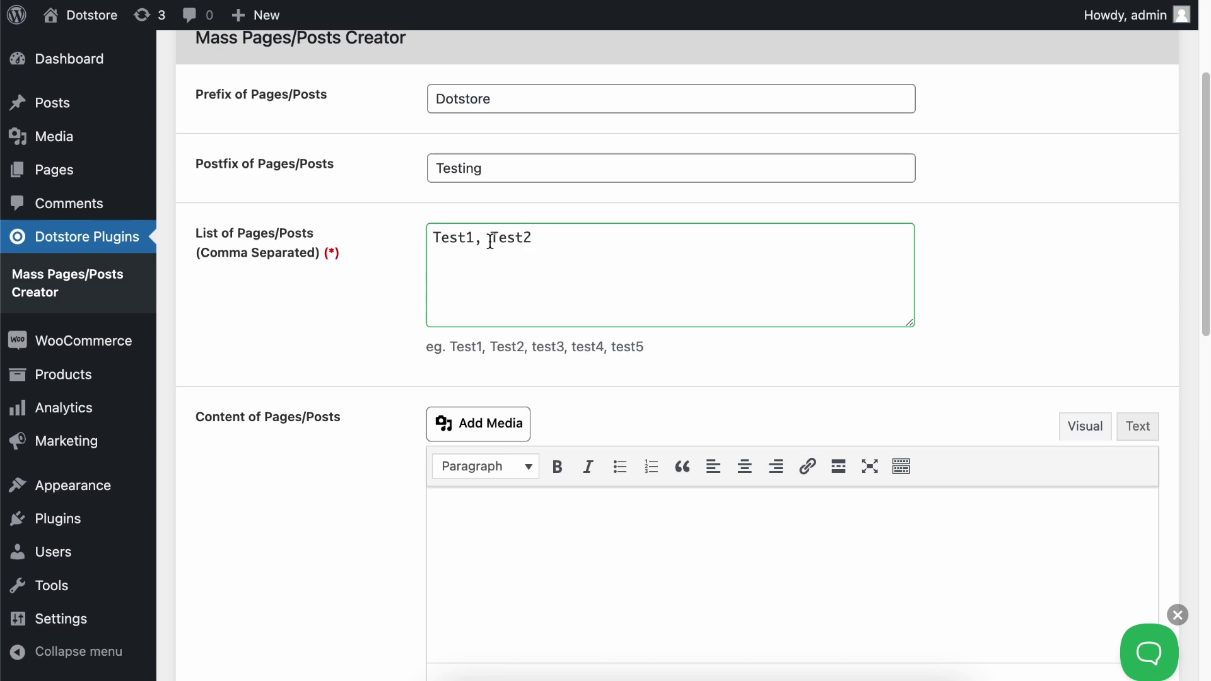
Step: Fill the post content with a Lorem ipsum paragraph, breaking it after the first line
scroll(411, 417, "down", 3)
left_click(528, 354)
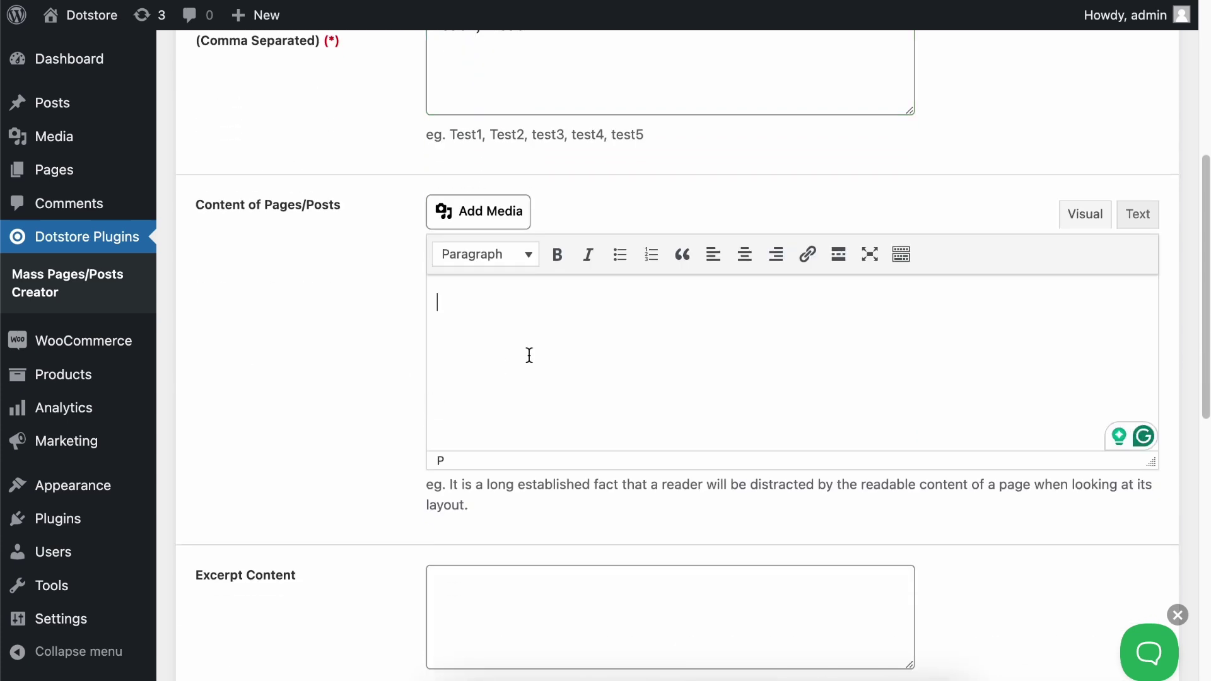
key("ctrl+v")
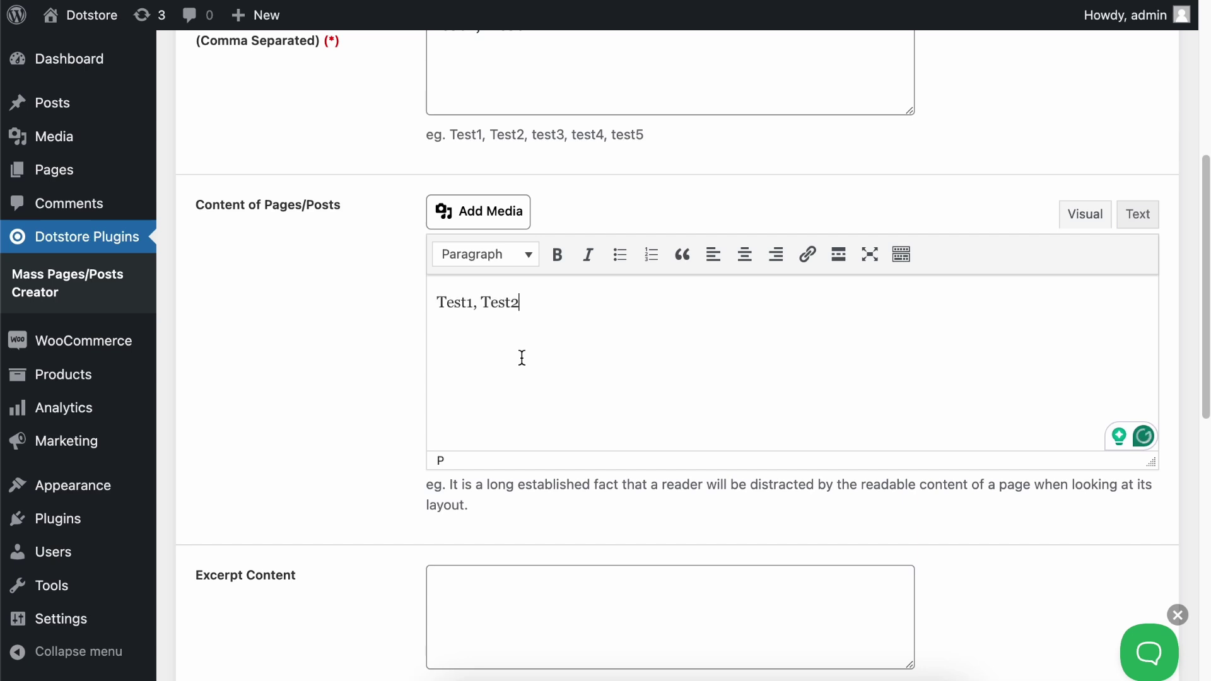
key("ctrl+z")
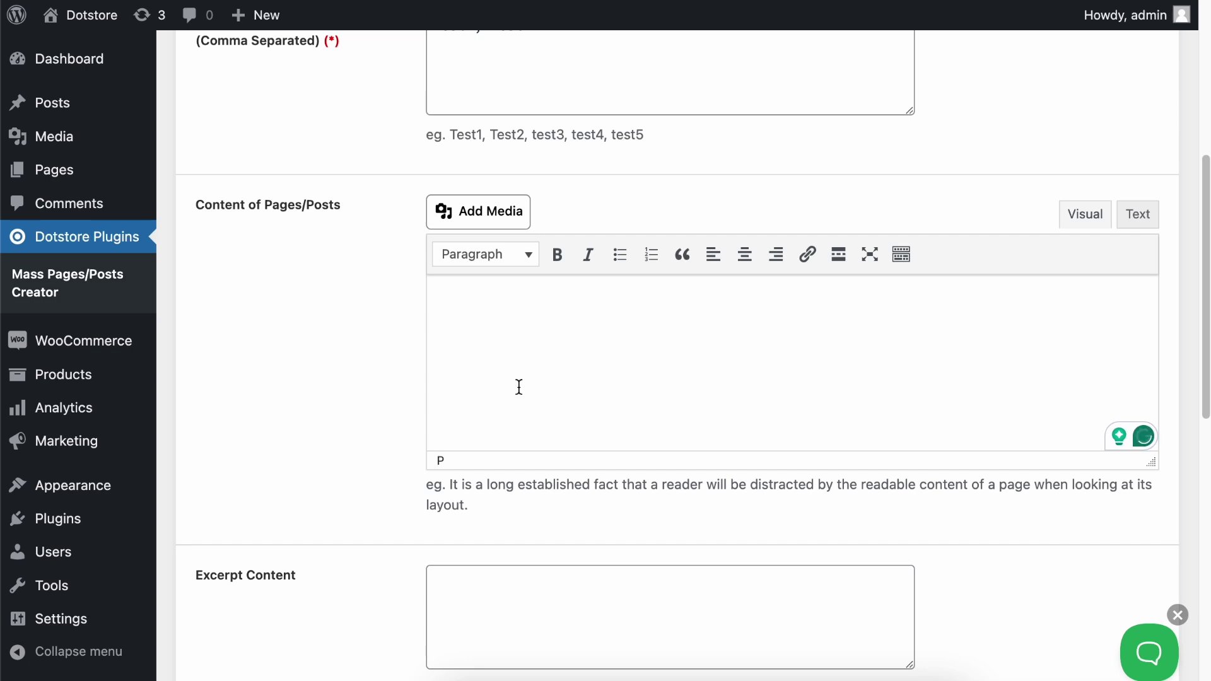
type("Lorem ipsum dolor sit amet, consectetur adipisicing elit, sed do eiusmod tempor incididunt ut labore et dolore magna aliqua. Ut enim ad minim veniam, quis nostrud exercitation ullamco laboris nisi ut aliquip ex ea commodo consequat. Duis aute irure dolor in reprehenderit in voluptate velit esse cillum dolore eu fugiat nulla pariatur. Excepteur sint occaecat cupidatat non proident, sunt in culpa qui officia deserunt mollit anim id est laborum.")
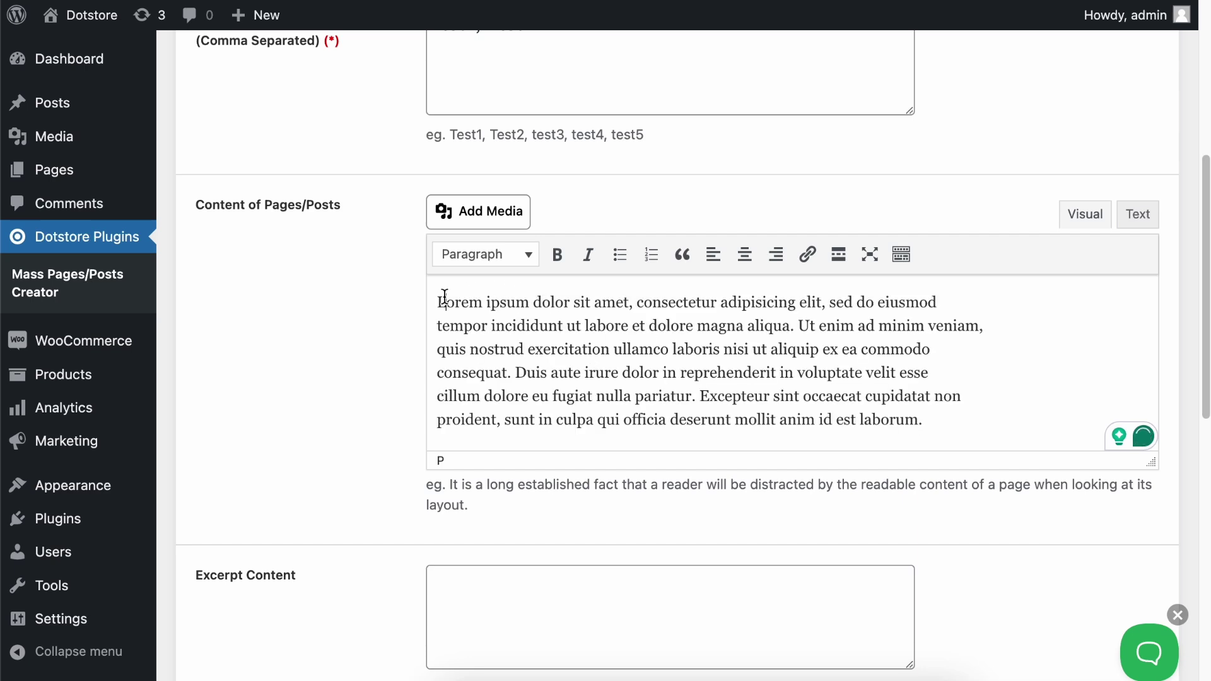
key("Return")
Step: Insert the woman-in-black-sportswear photo from the media library into the content
left_click(444, 210)
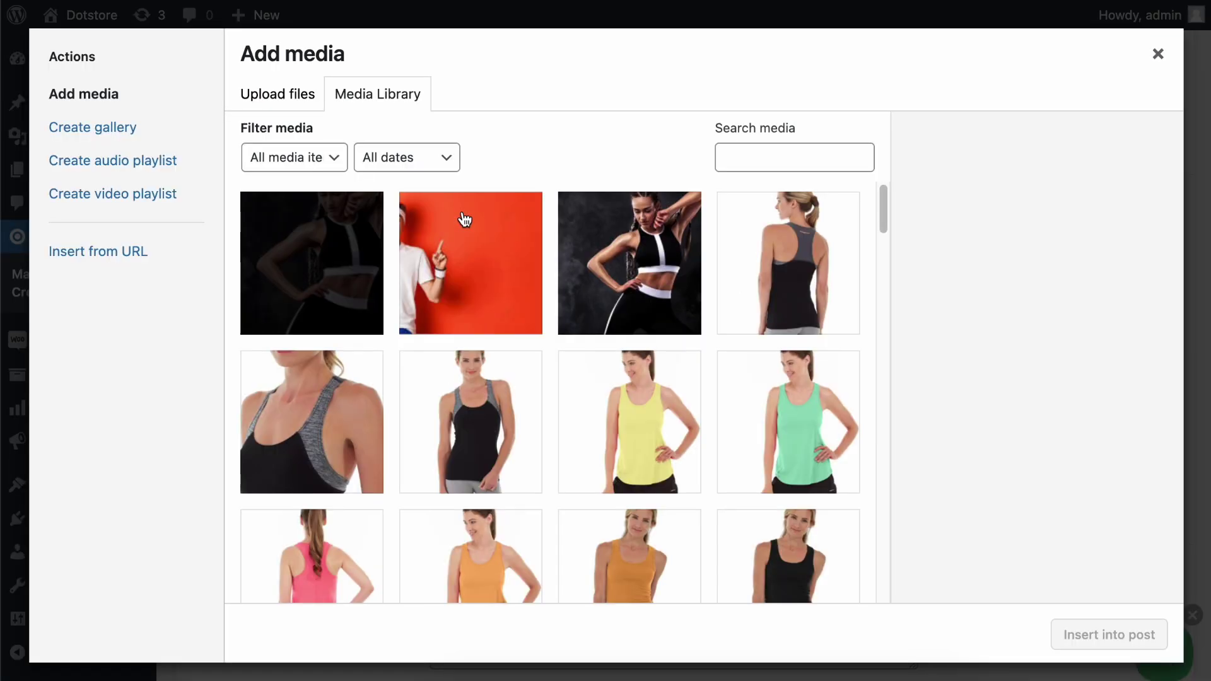
left_click(664, 263)
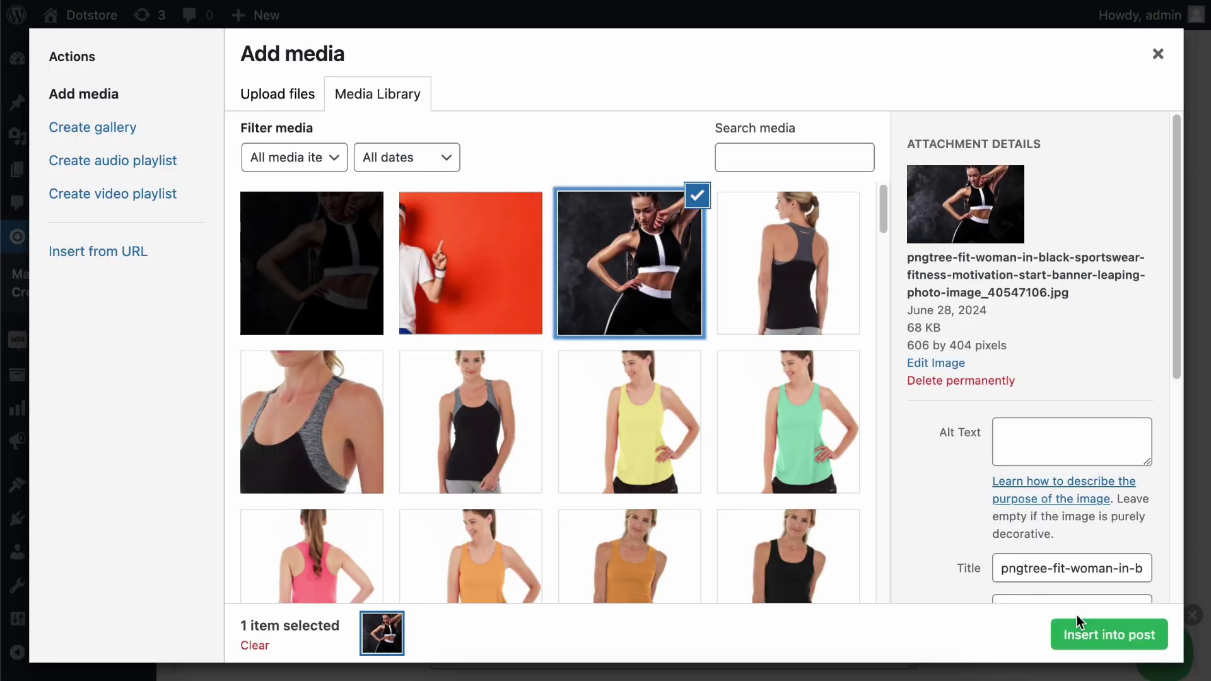
left_click(1109, 634)
scroll(711, 376, "down", 2)
scroll(670, 352, "up", 4)
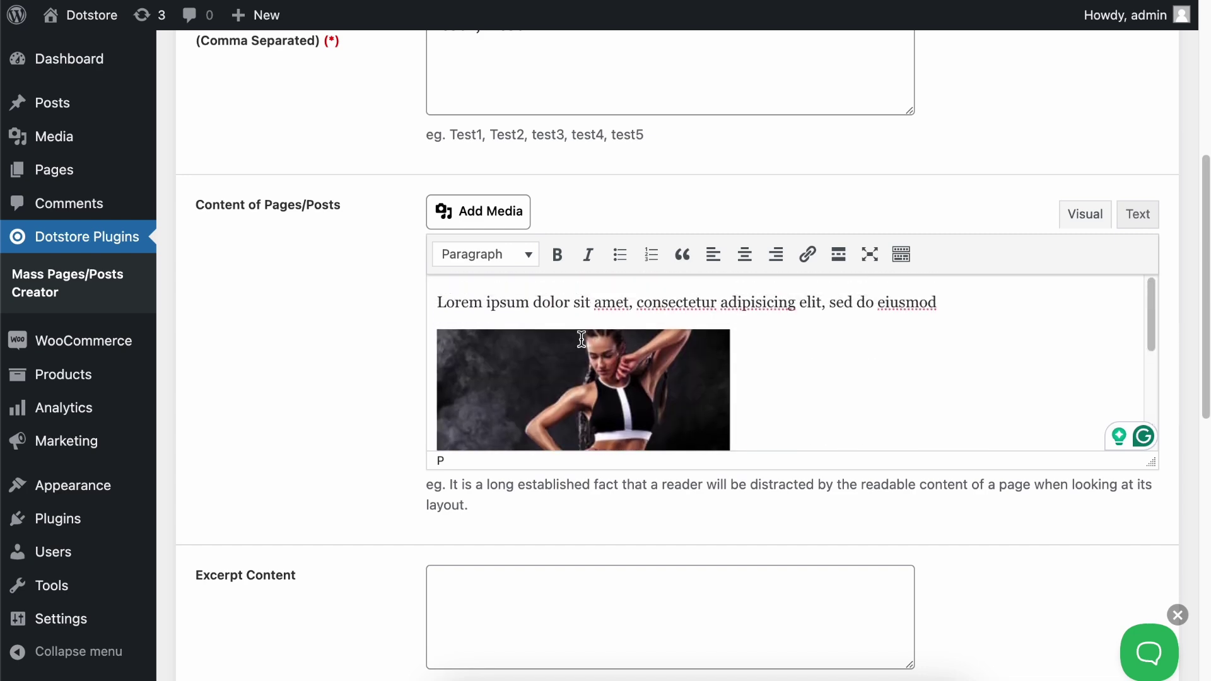
scroll(670, 352, "down", 4)
scroll(670, 352, "down", 4)
left_click(570, 438)
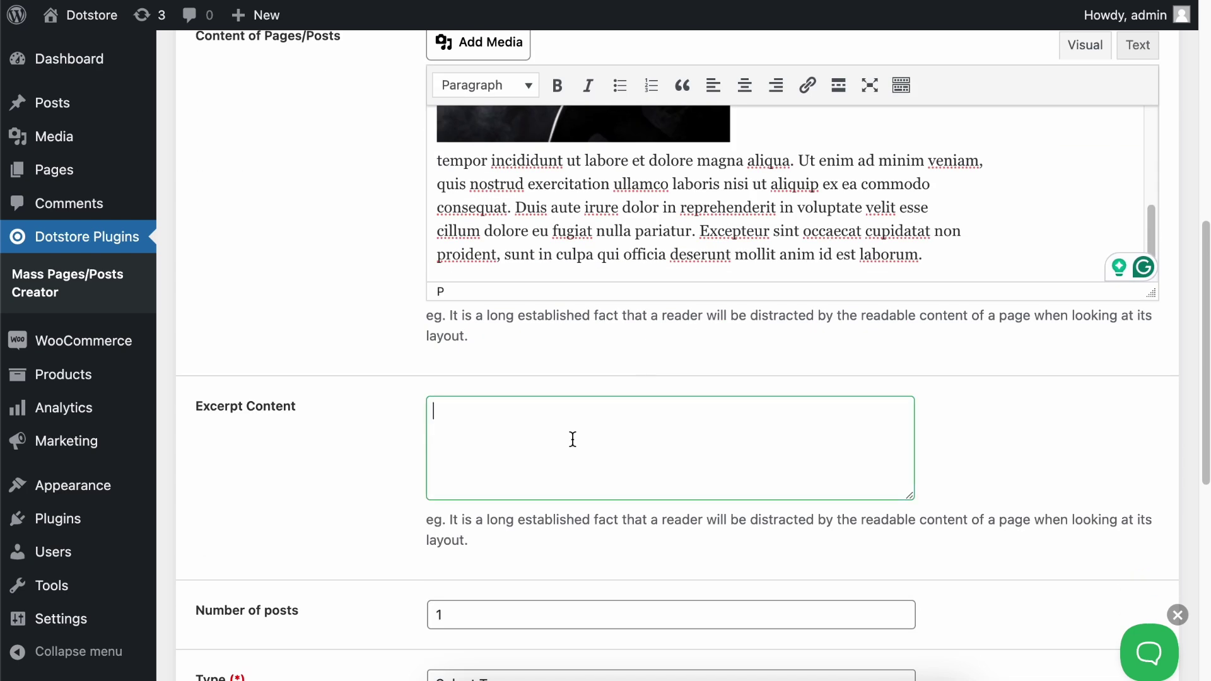
scroll(562, 454, "down", 6)
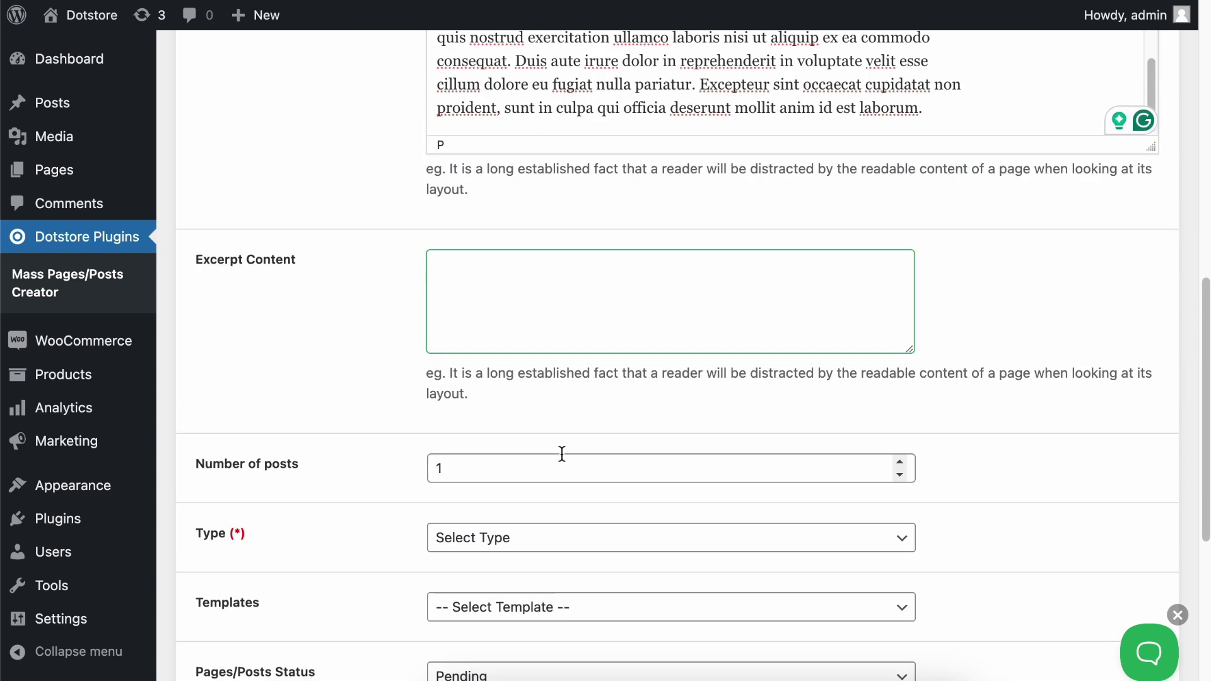
Step: Set the number of posts to 100 and the type to Post
left_click(464, 234)
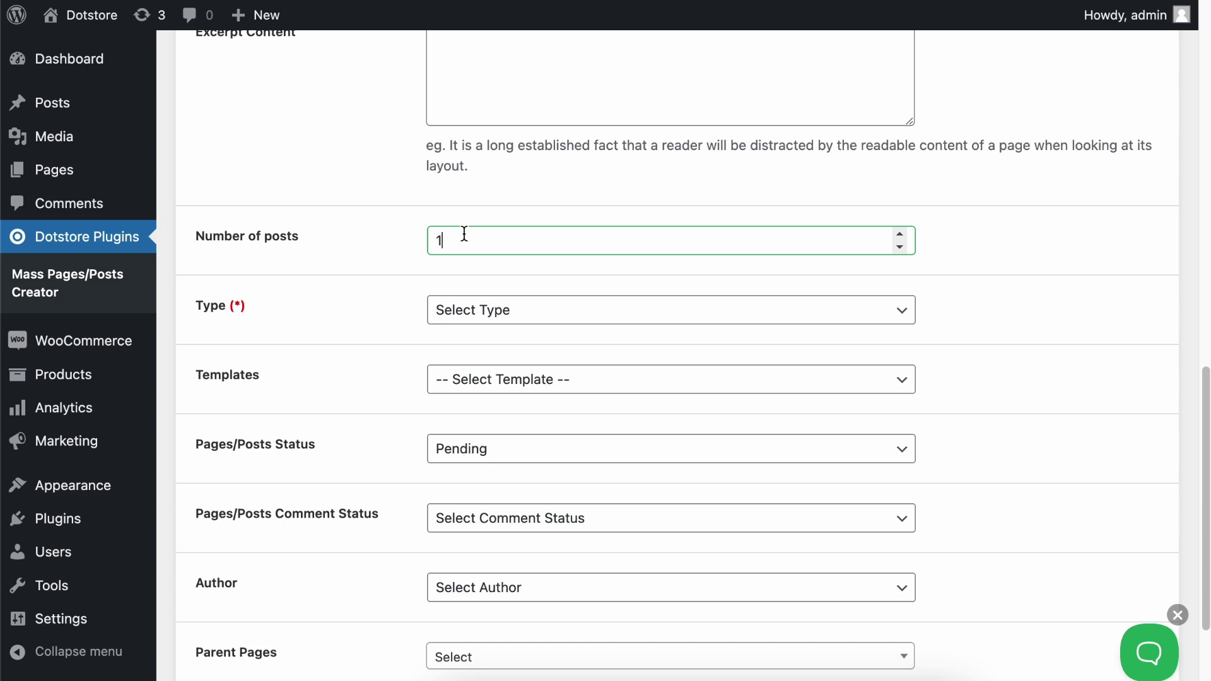
type("00")
left_click(440, 280)
left_click(452, 318)
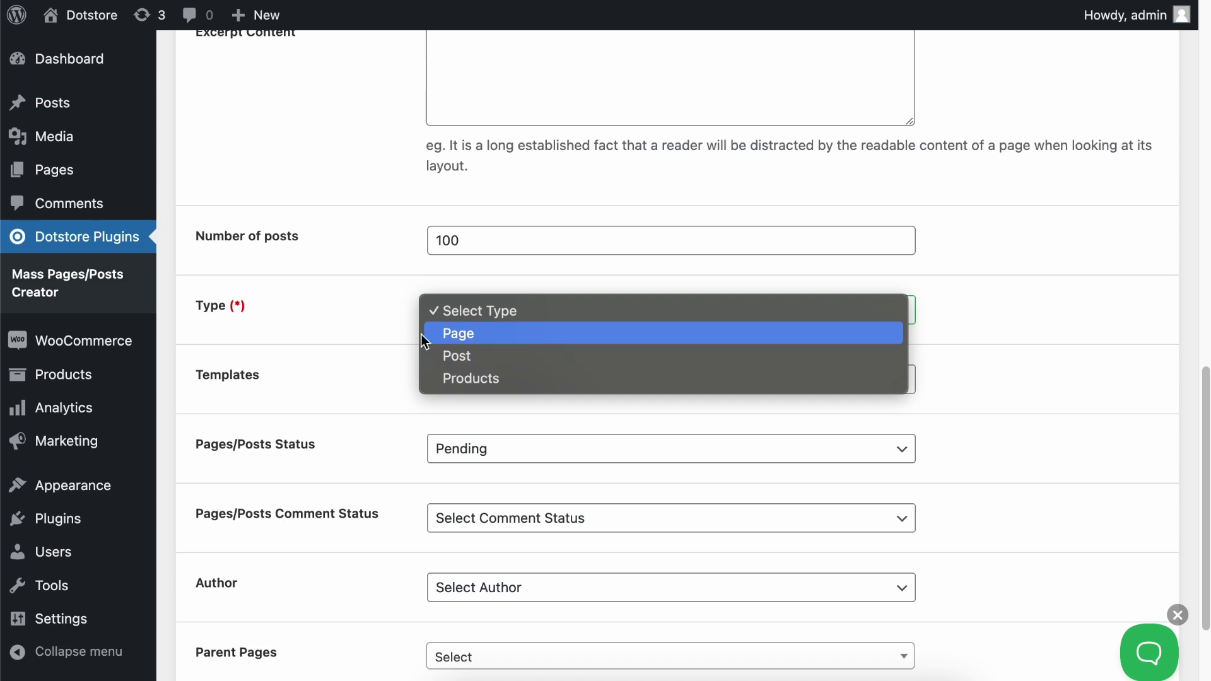
left_click(492, 365)
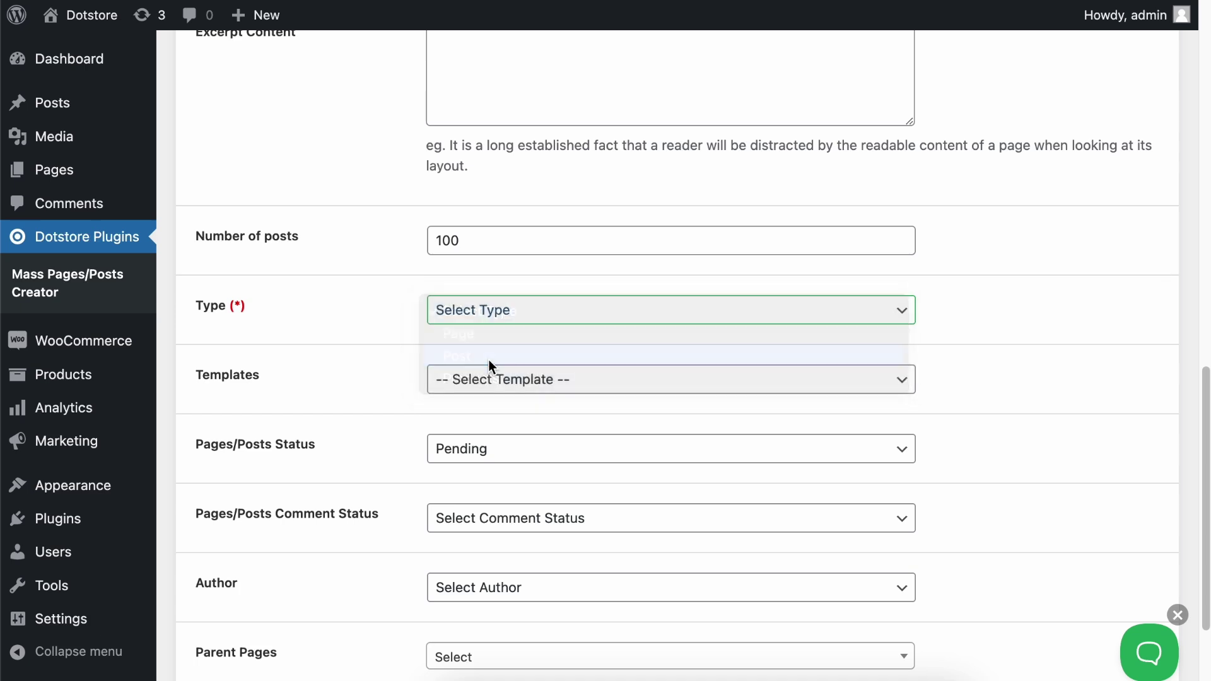
Step: Set the post status to Draft and the comment status to Open
scroll(486, 351, "down", 1)
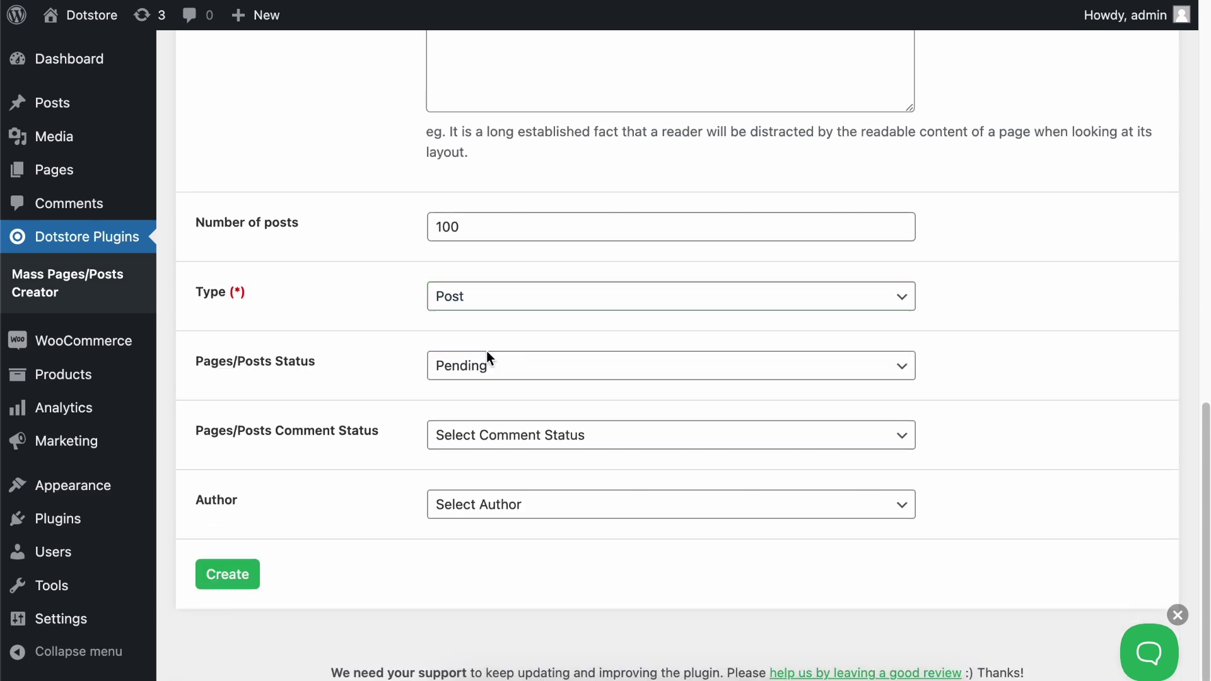
left_click(474, 366)
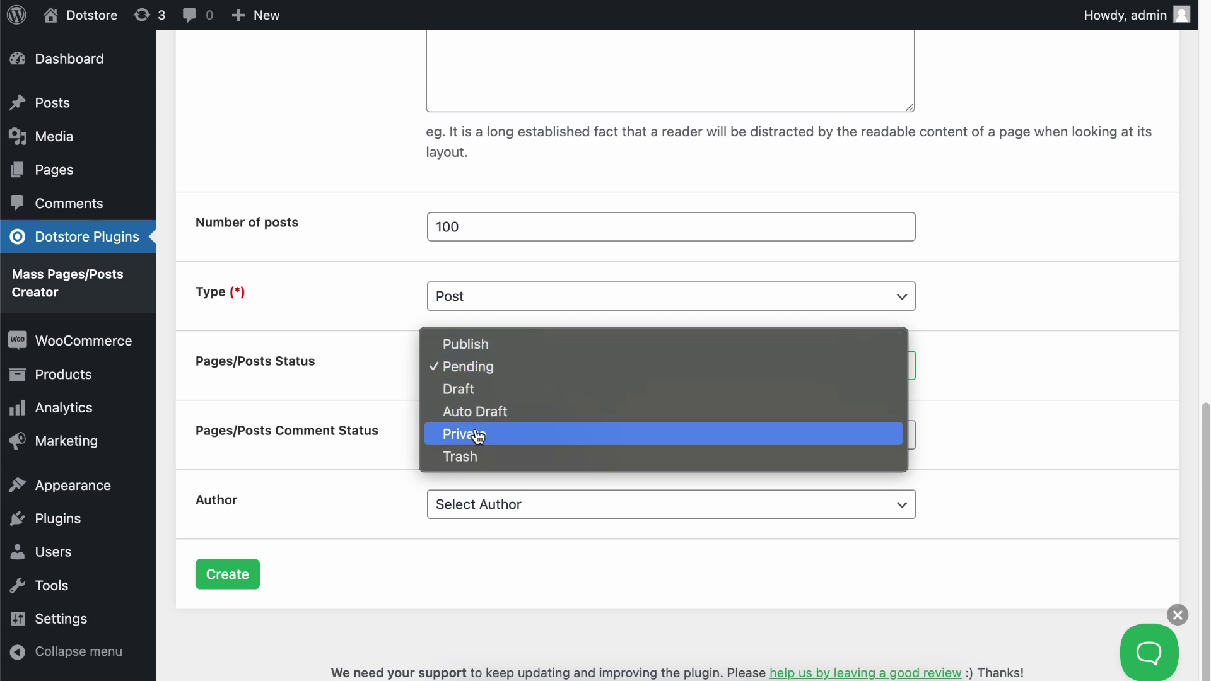
left_click(461, 394)
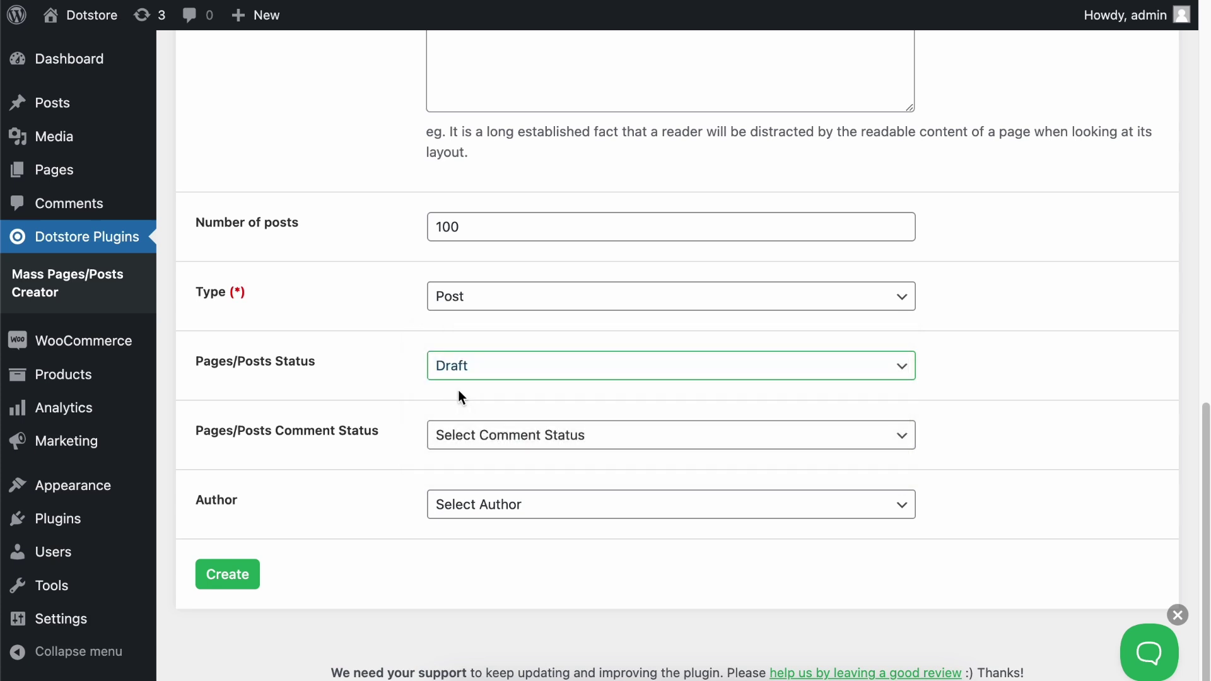
left_click(460, 434)
left_click(485, 435)
left_click(485, 435)
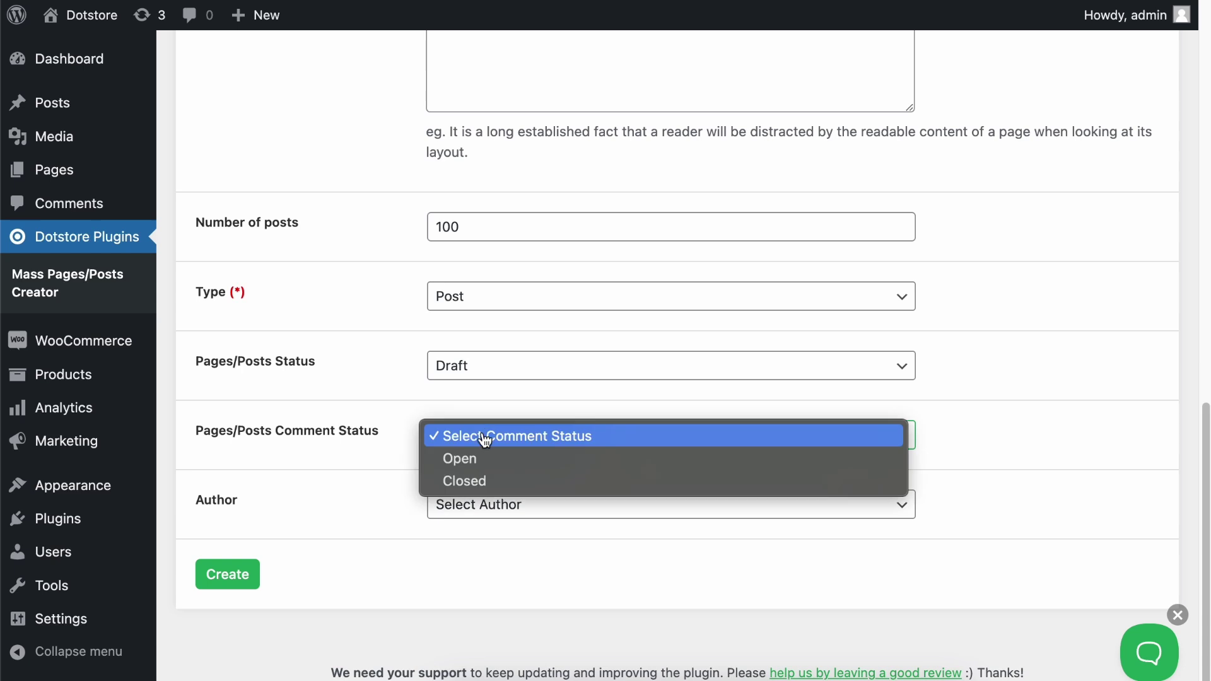
left_click(498, 467)
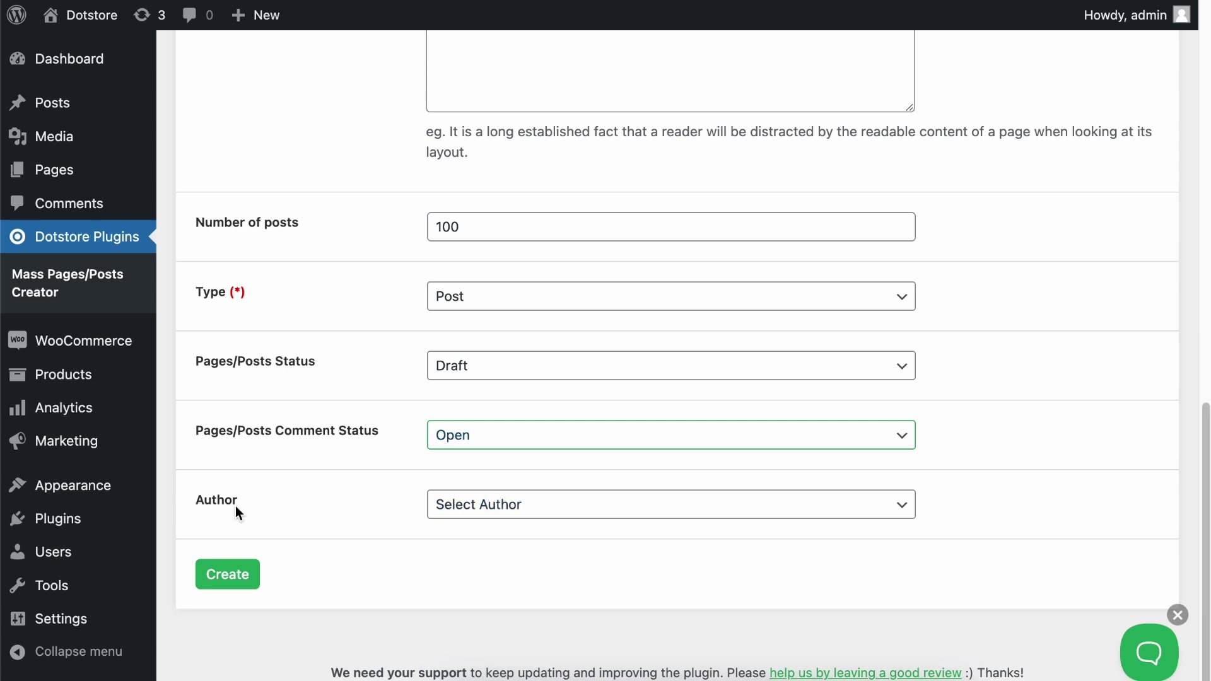
Step: Make admin the author and create the posts in bulk
left_click(521, 505)
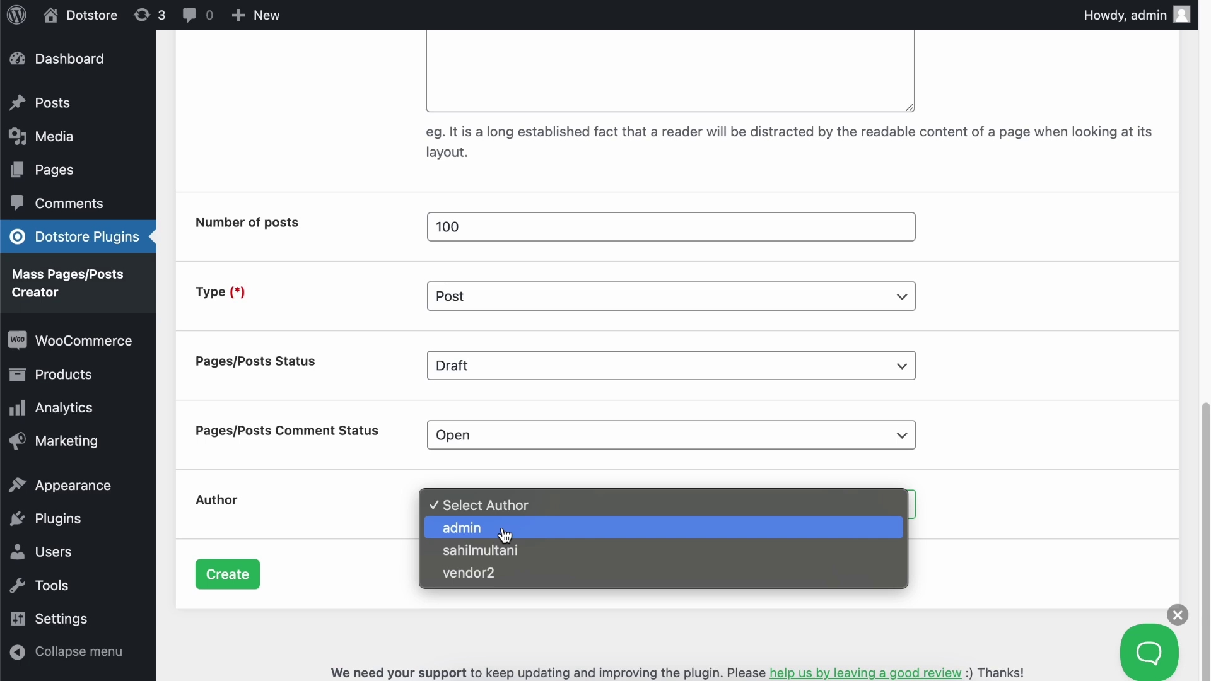
left_click(506, 530)
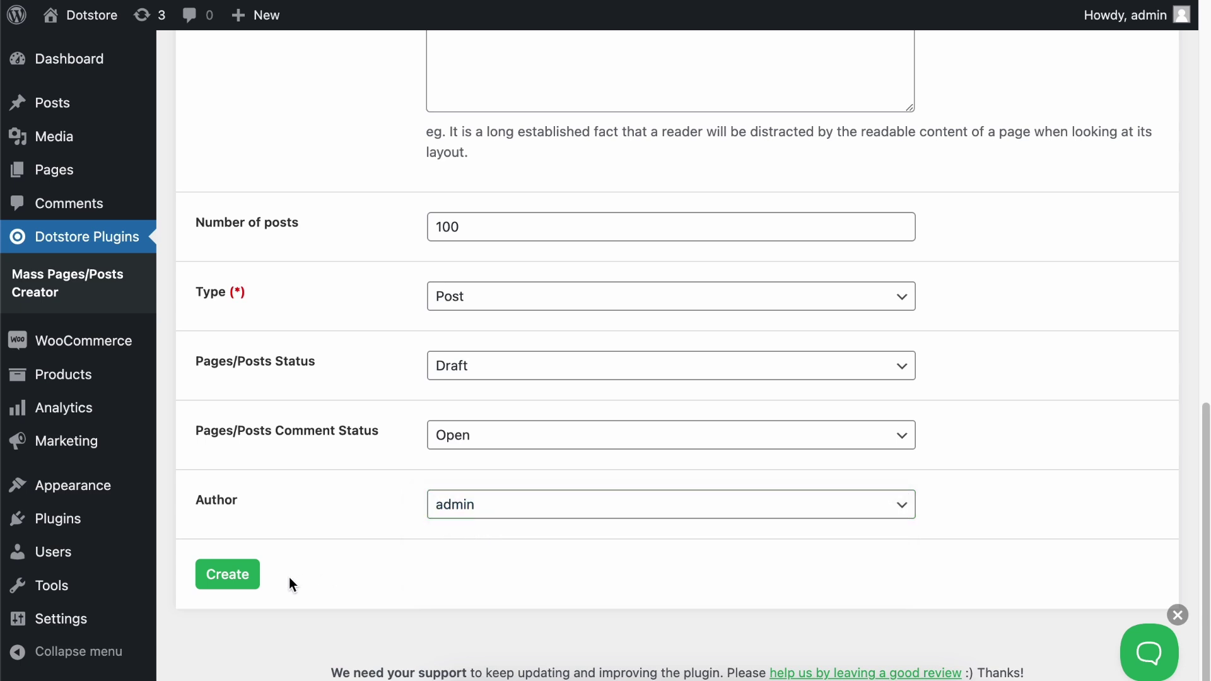
left_click(237, 576)
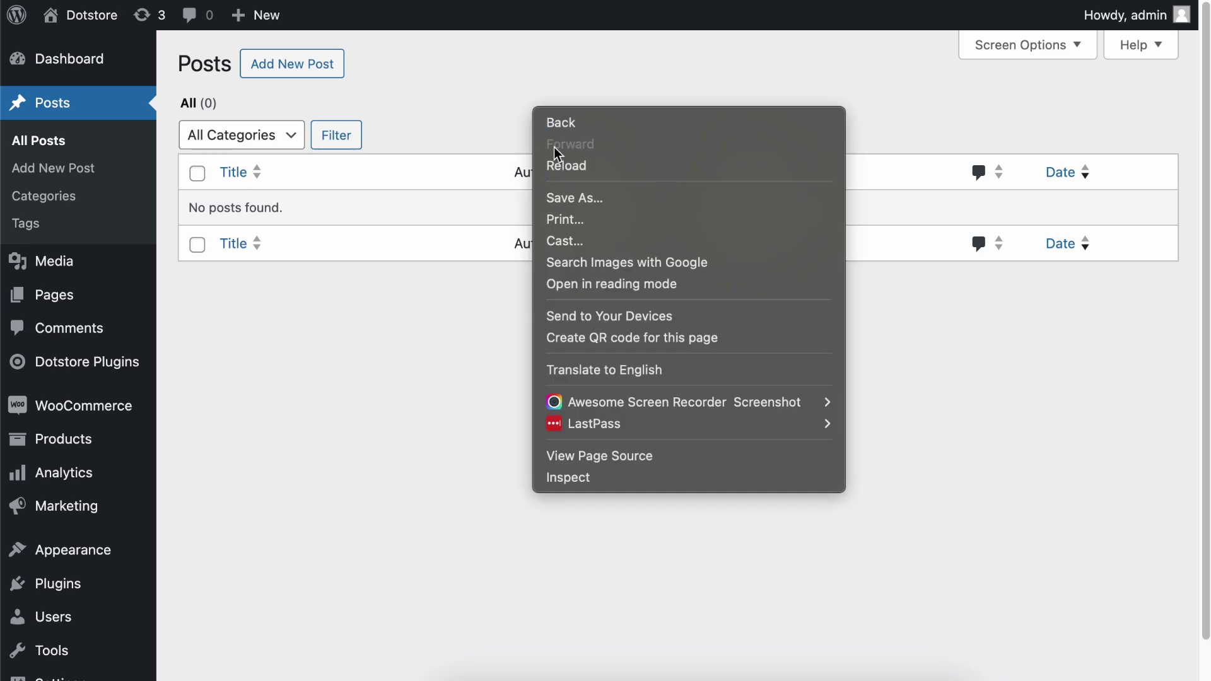
Step: Reload the Posts list to show the 200 new drafts, then select words in the first title
left_click(580, 175)
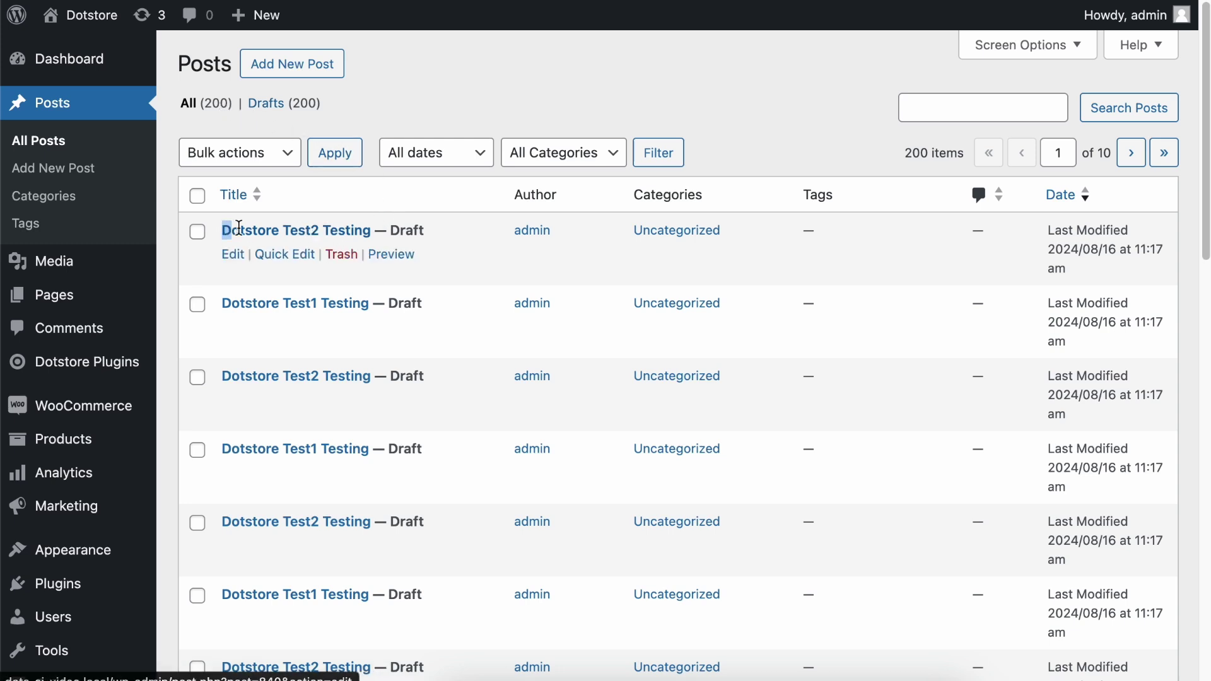
left_click_drag(221, 230, 282, 229)
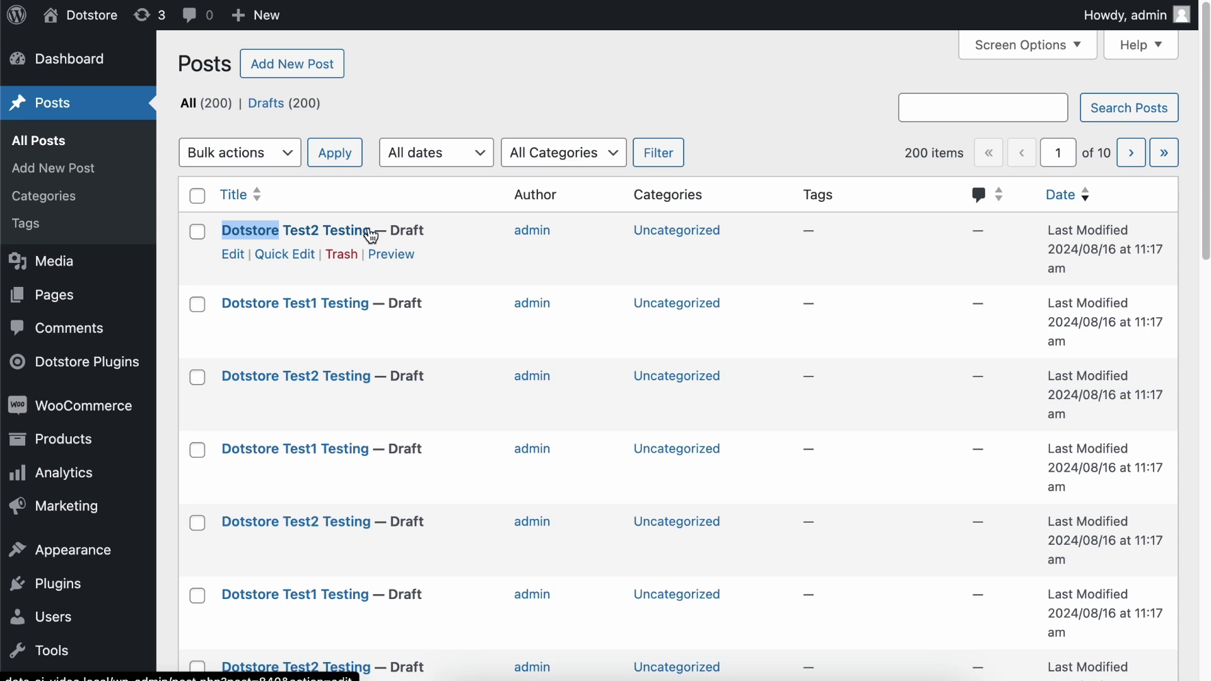
left_click_drag(376, 229, 322, 229)
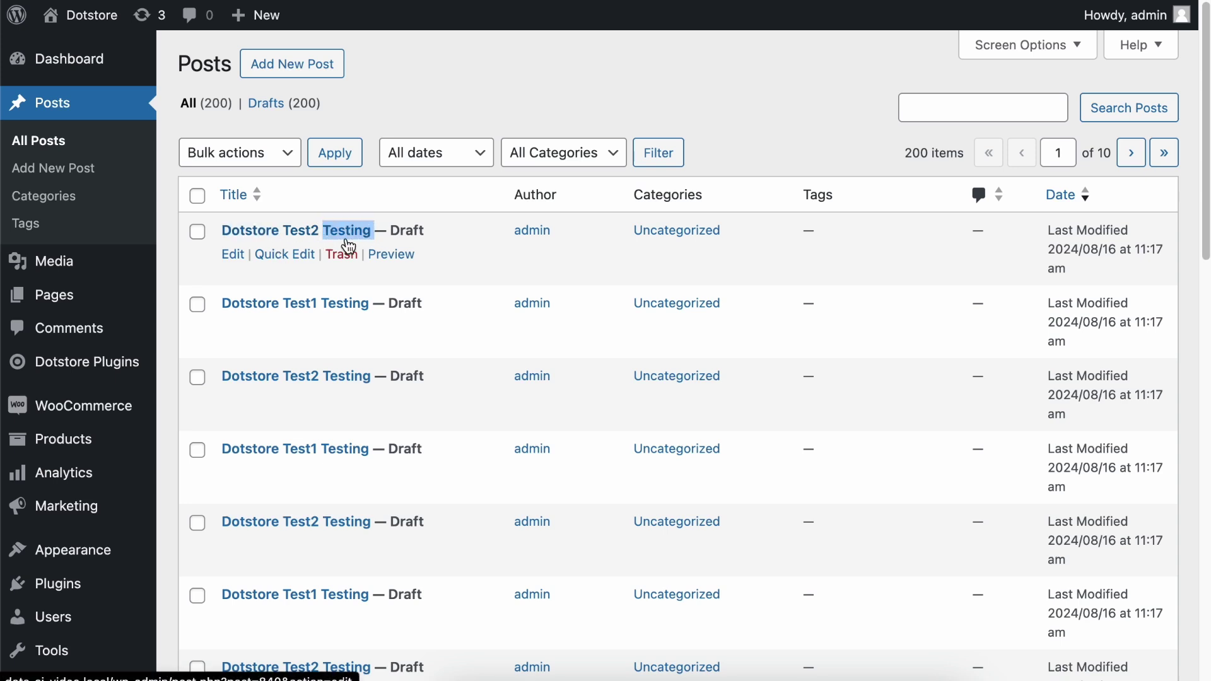
left_click(594, 270)
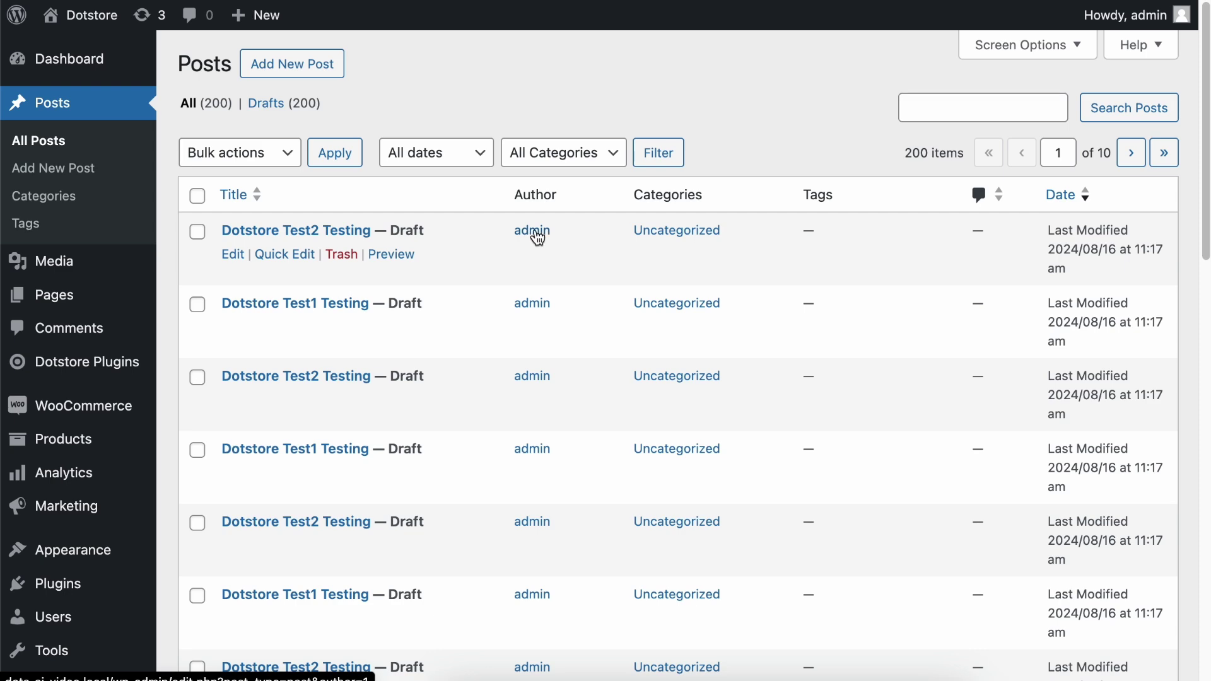
left_click(287, 231)
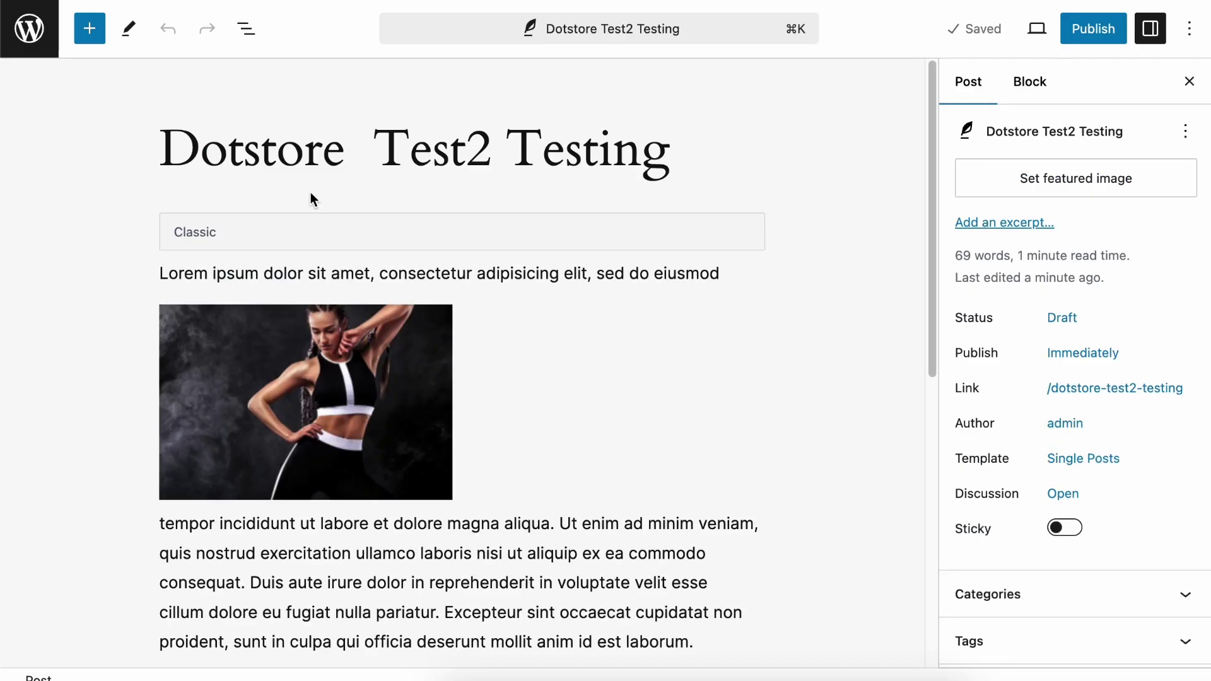
scroll(310, 194, "down", 5)
scroll(447, 390, "up", 3)
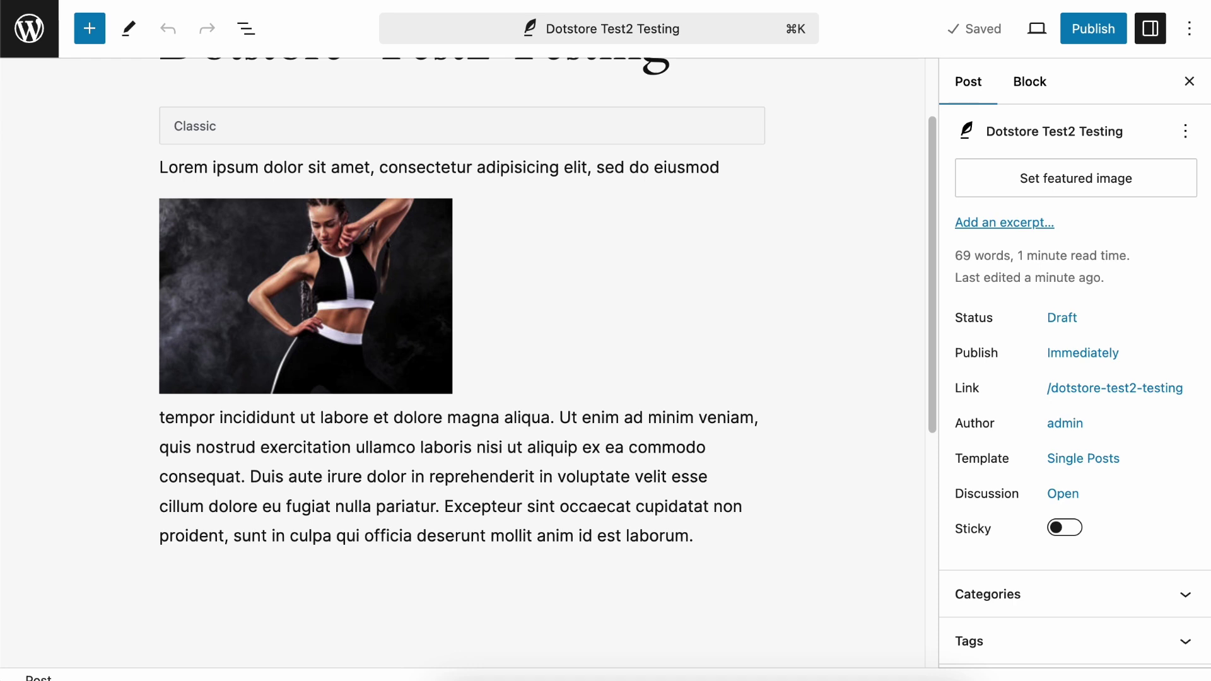
left_click(1075, 494)
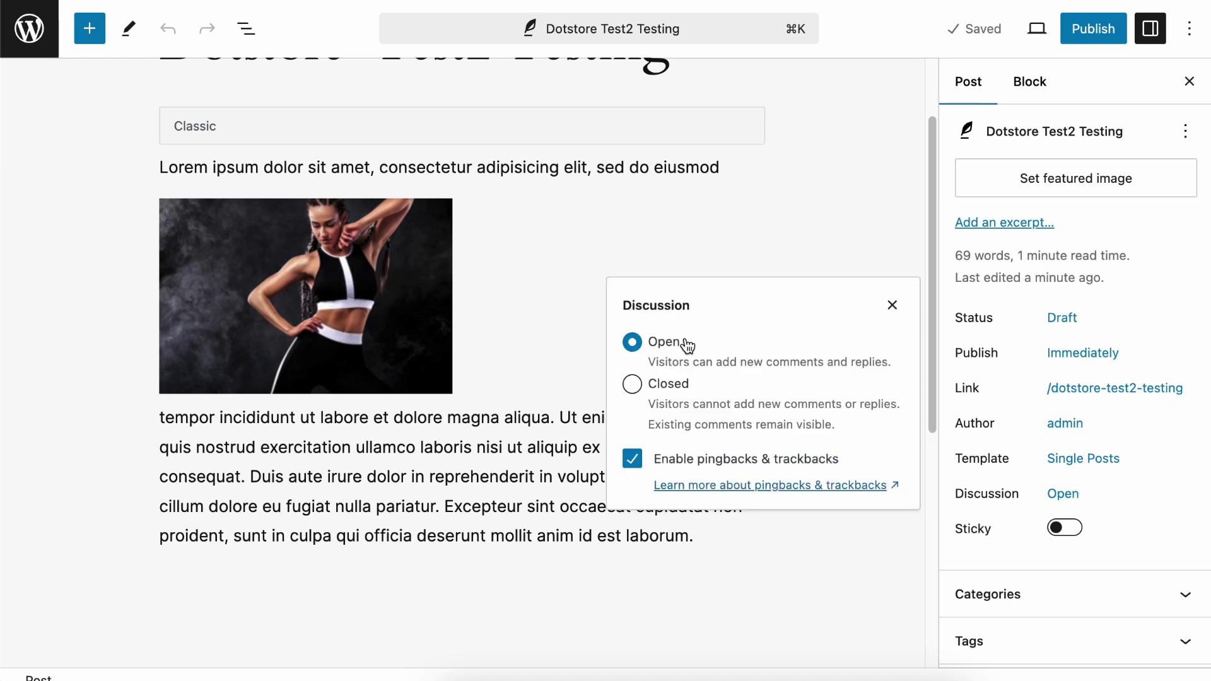
left_click(892, 305)
scroll(726, 170, "up", 3)
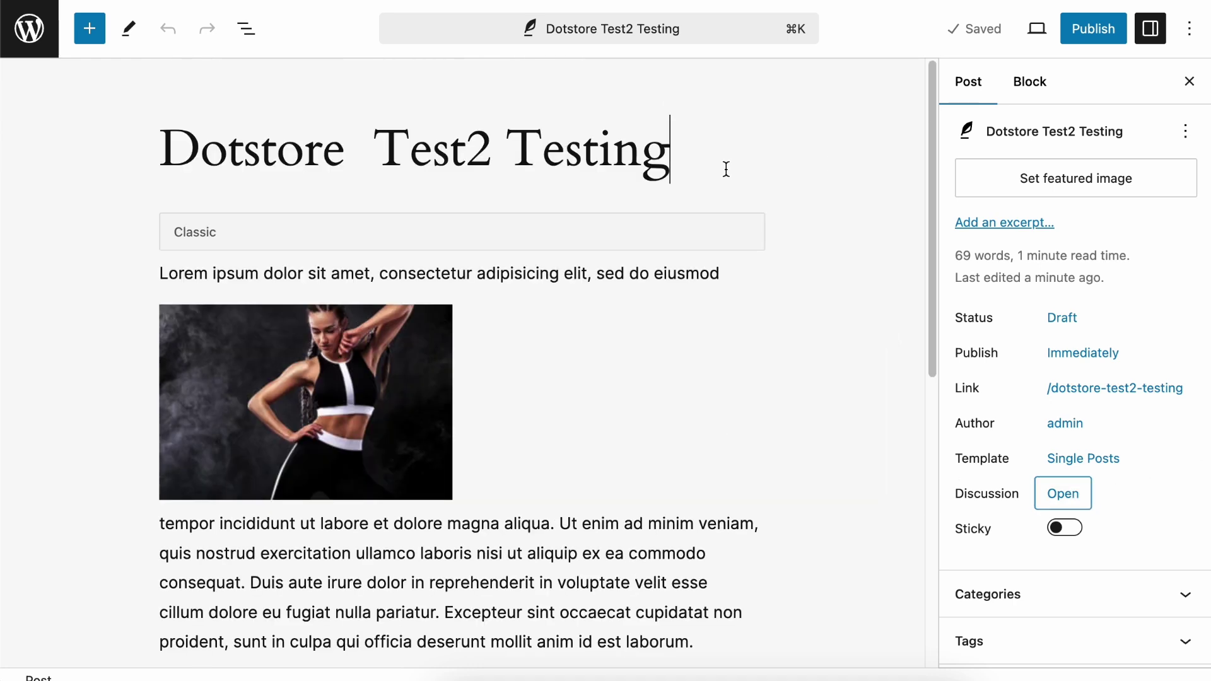
left_click(726, 169)
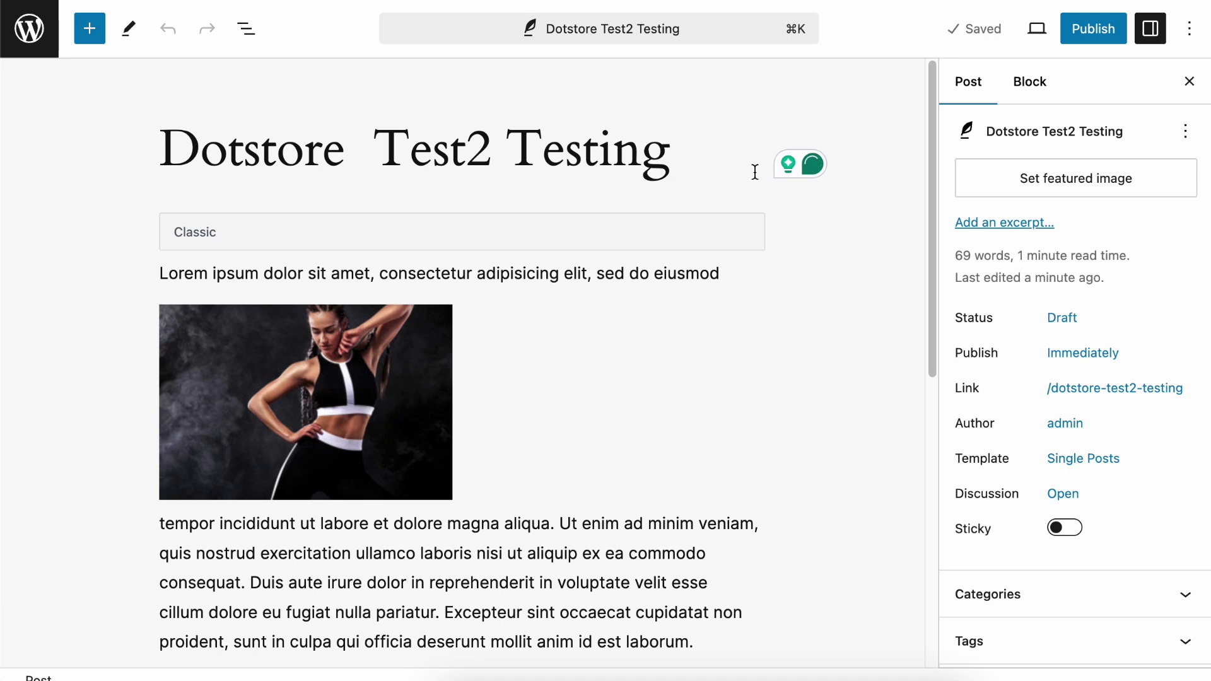